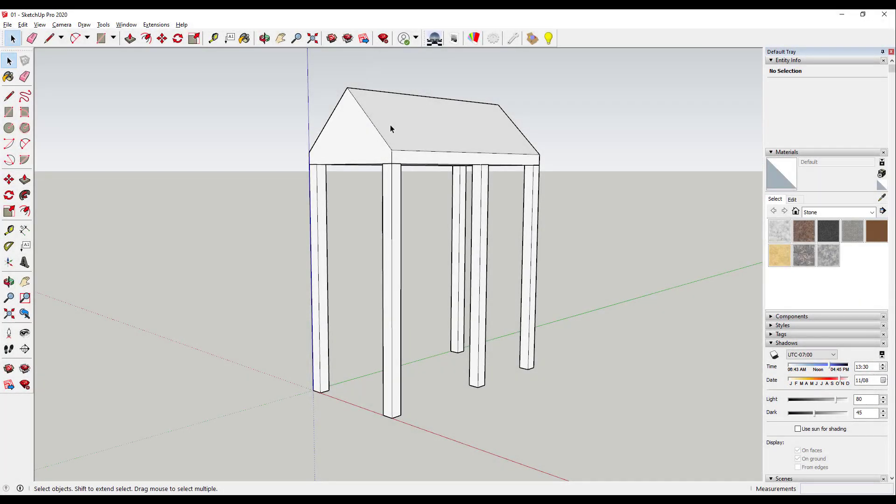
Select the roof and all five pillars, then orbit underneath and zoom toward one pillar's foot.
click(376, 137)
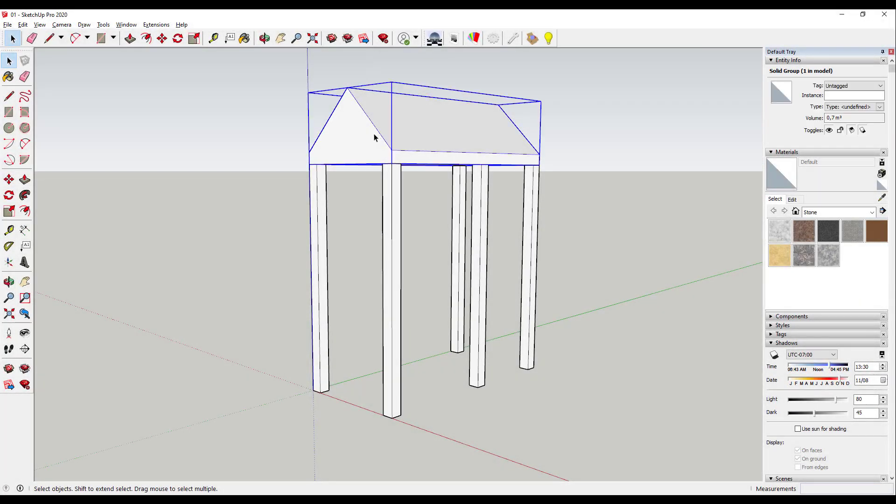
drag(607, 236, 243, 282)
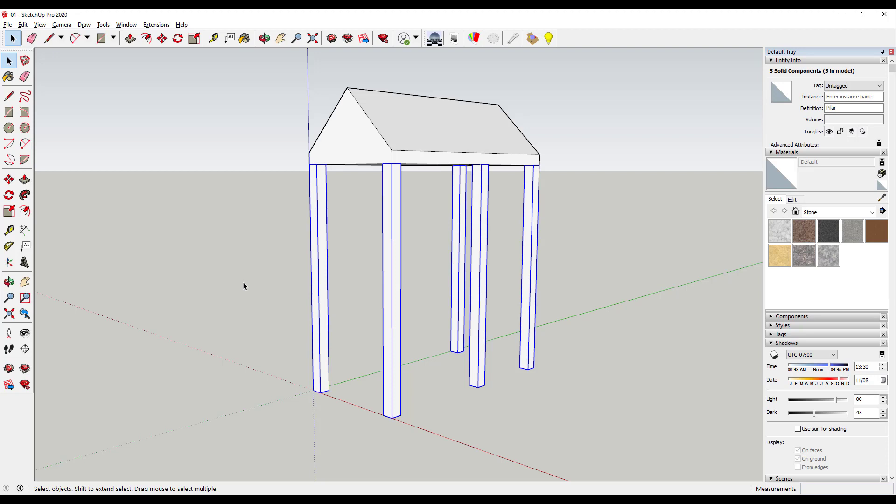
mouse_move(339, 429)
middle_down()
mouse_move(380, 406)
mouse_move(380, 256)
middle_up()
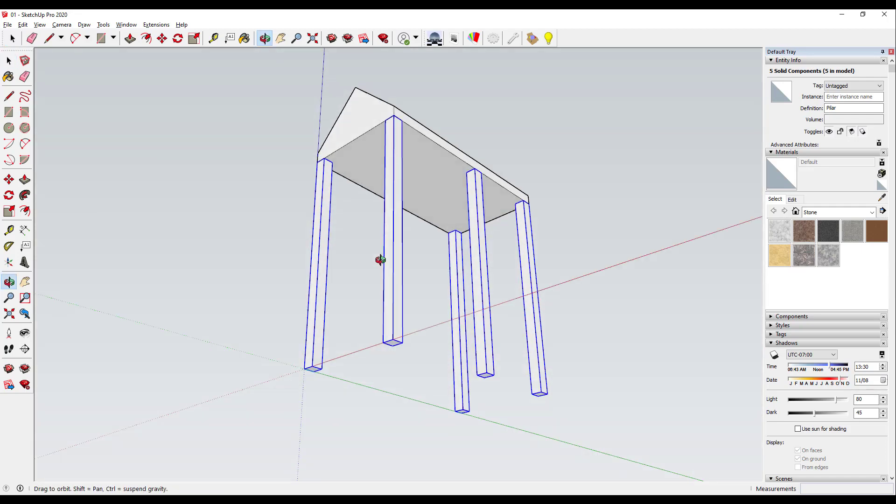
scroll(429, 351, up, 3)
click(428, 351)
scroll(402, 340, up, 2)
scroll(380, 329, up, 3)
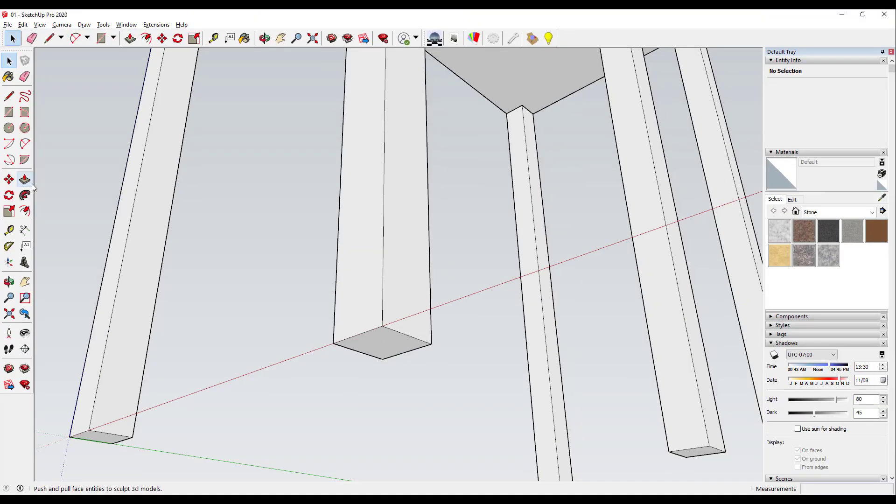
click(30, 183)
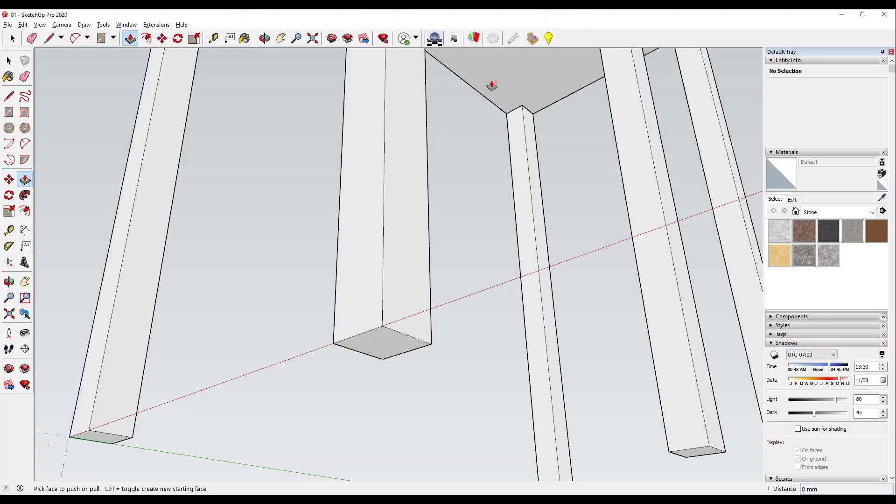
scroll(492, 85, down, 3)
scroll(500, 144, down, 2)
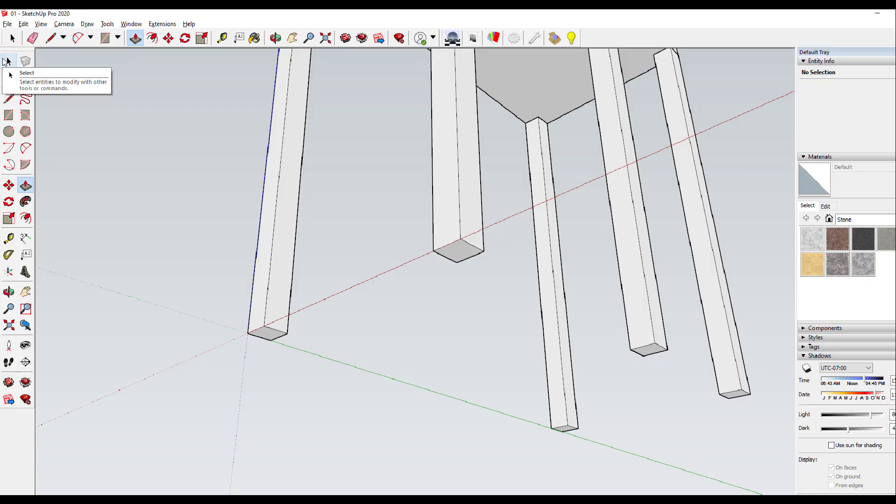
click(9, 61)
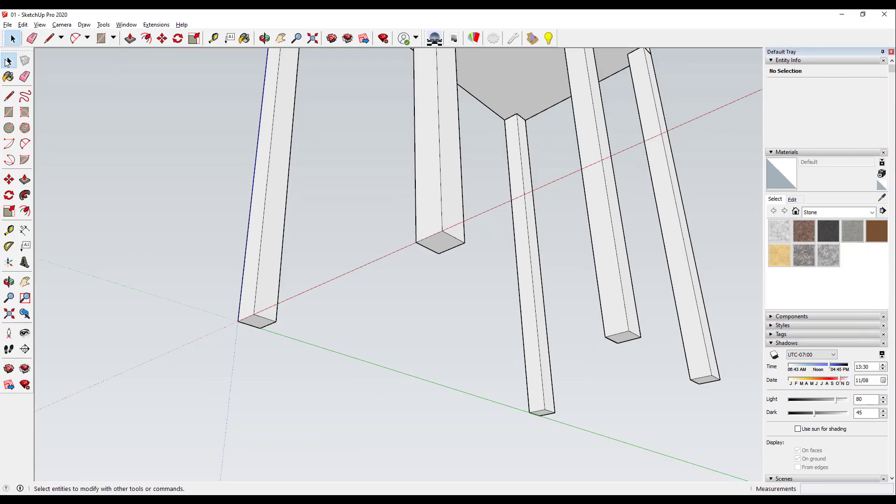
click(428, 212)
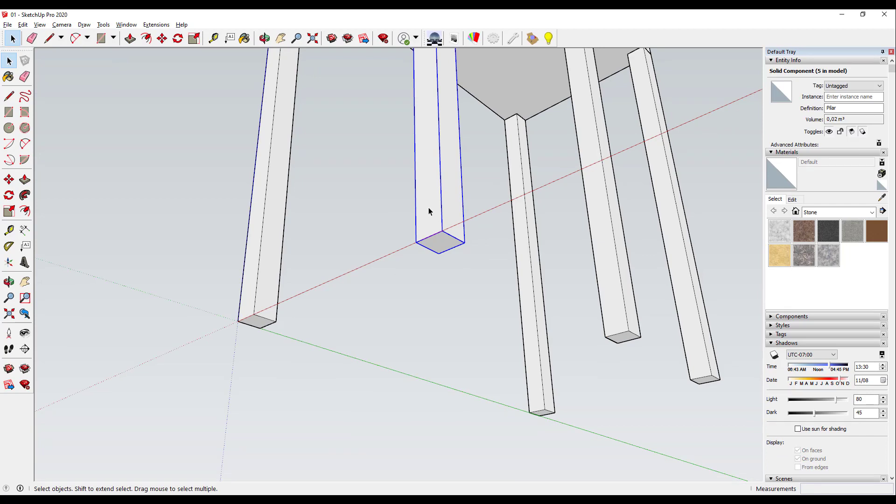
scroll(429, 211, down, 3)
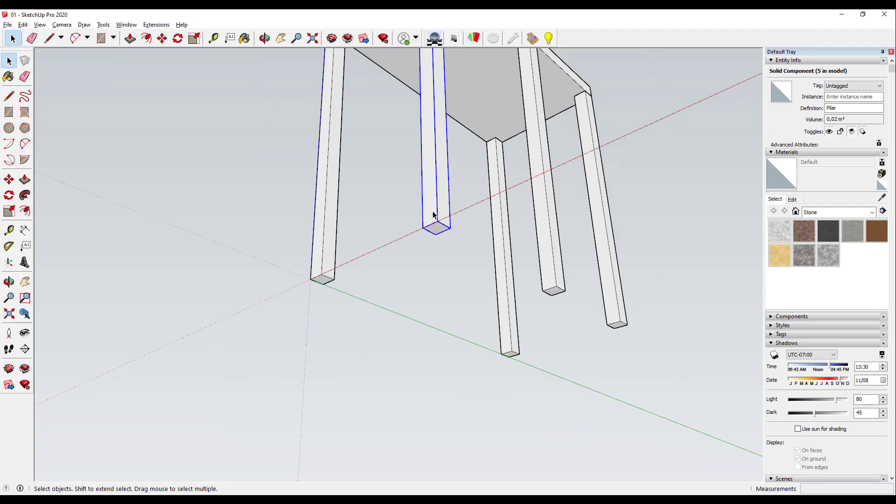
scroll(428, 211, down, 2)
click(471, 86)
scroll(470, 132, down, 1)
scroll(471, 131, up, 2)
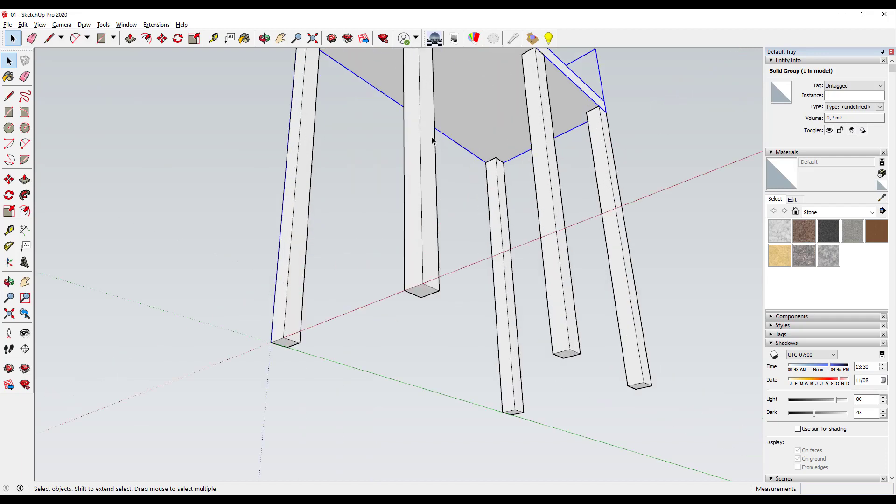
scroll(414, 251, up, 2)
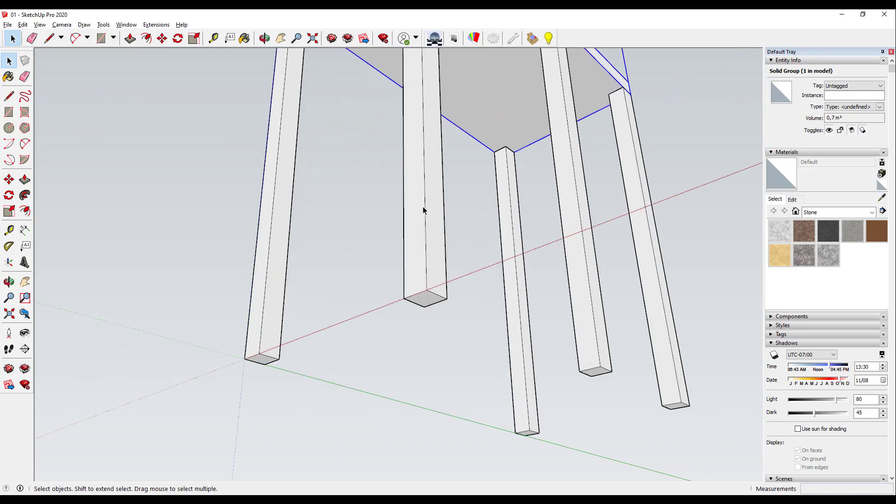
double_click(423, 210)
scroll(422, 213, down, 1)
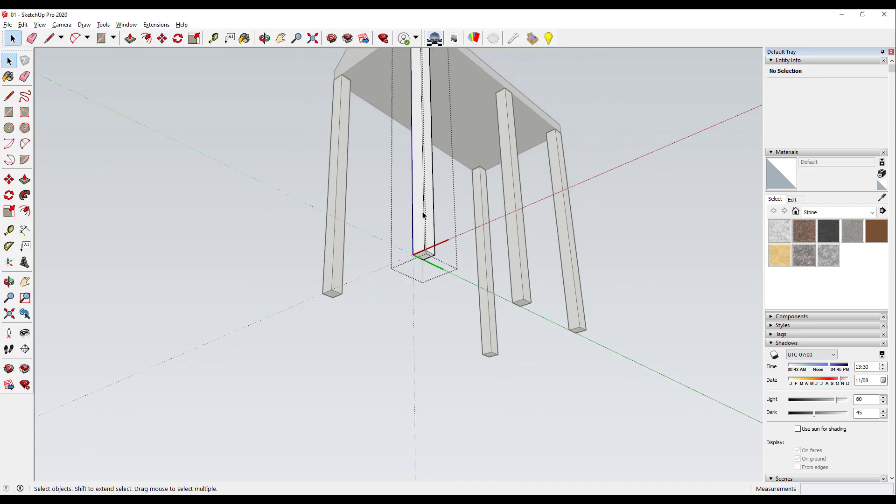
mouse_move(422, 211)
middle_down()
mouse_move(395, 432)
mouse_move(340, 436)
mouse_move(344, 359)
mouse_move(410, 234)
mouse_move(627, 111)
mouse_move(420, 184)
mouse_move(491, 185)
mouse_move(474, 277)
mouse_move(398, 256)
mouse_move(388, 212)
middle_up()
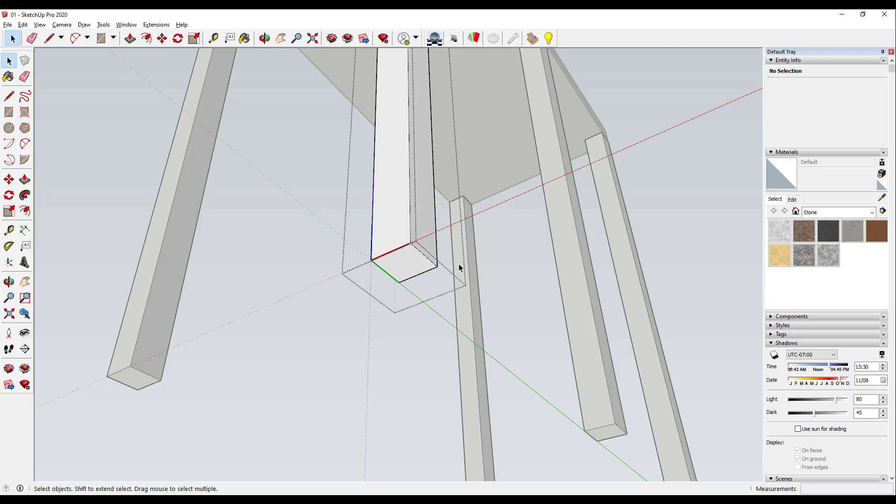
middle_drag(459, 268, 419, 358)
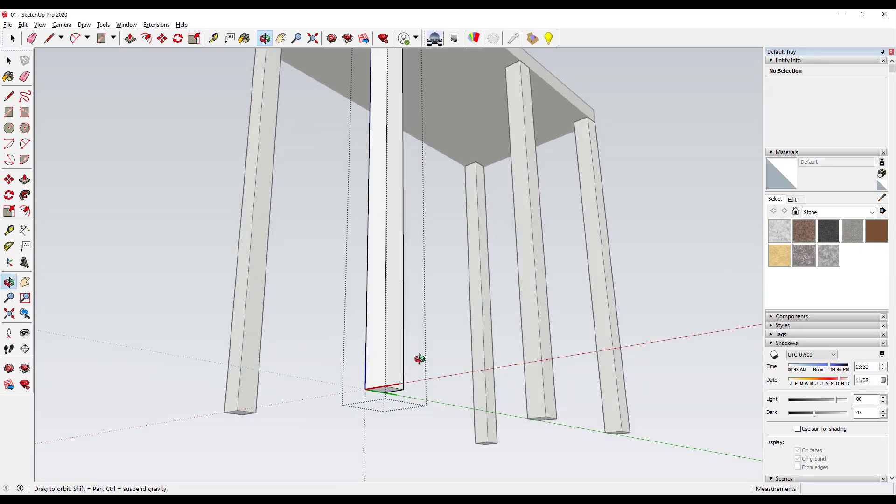
mouse_move(419, 359)
mouse_down()
mouse_move(636, 408)
mouse_move(647, 290)
mouse_up()
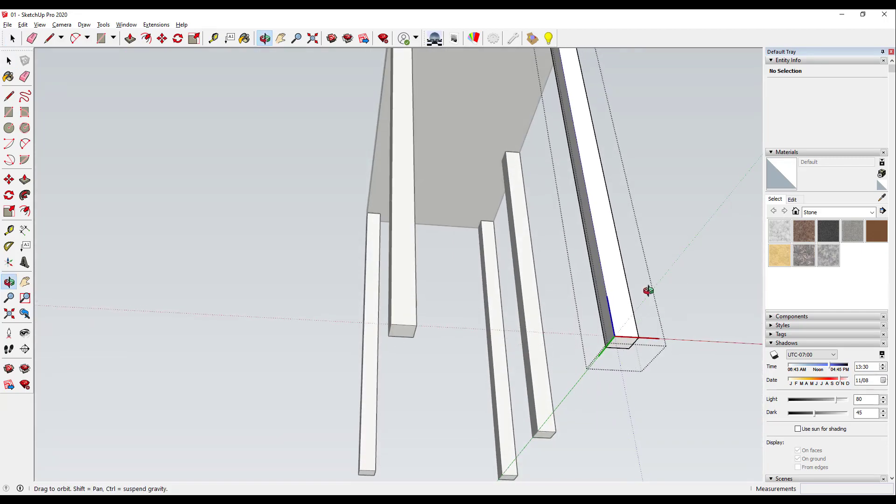
middle_drag(647, 290, 648, 298)
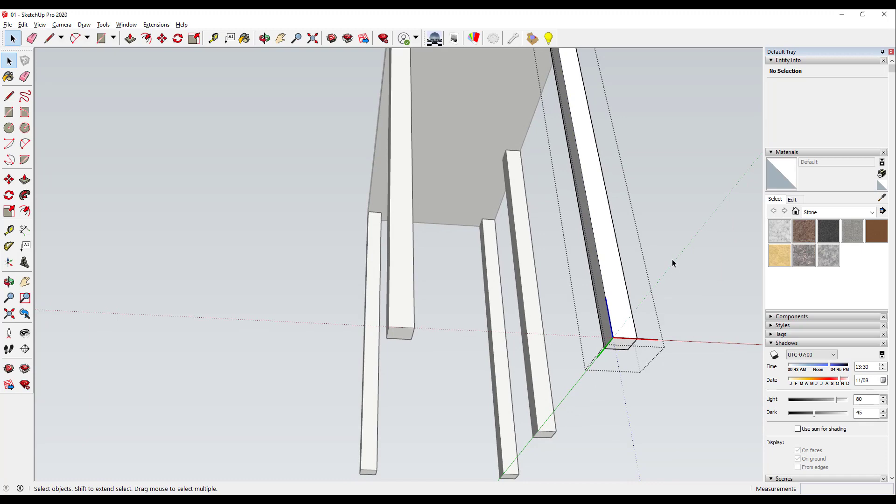
mouse_move(672, 262)
middle_down()
mouse_move(591, 265)
mouse_move(533, 244)
mouse_move(386, 320)
mouse_move(356, 380)
mouse_move(460, 274)
mouse_move(434, 314)
mouse_move(487, 244)
mouse_move(310, 360)
mouse_move(410, 416)
mouse_move(424, 392)
mouse_move(320, 458)
mouse_move(368, 353)
middle_up()
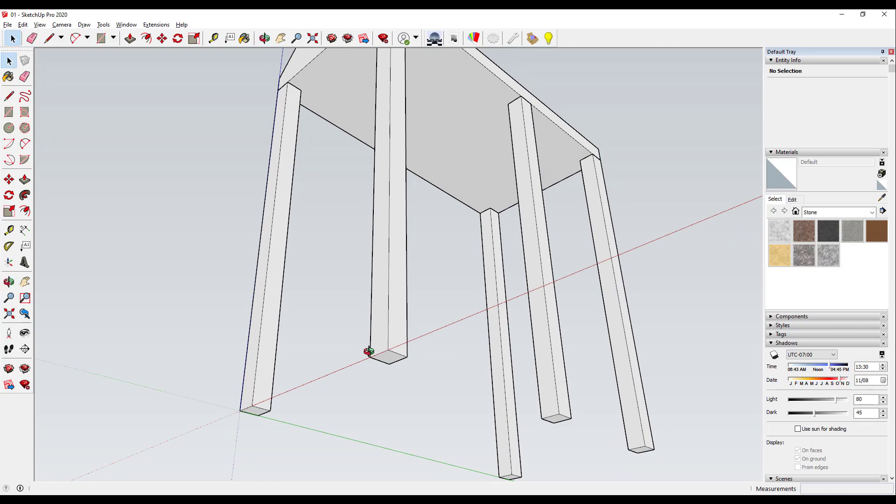
Check the middle pillar's and roof group's context menus, then orbit back above the canopy.
right_click(380, 315)
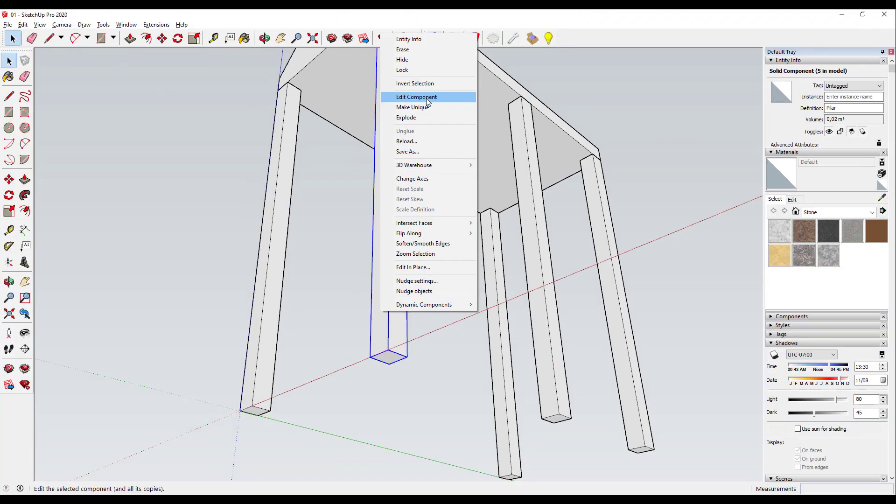
right_click(346, 111)
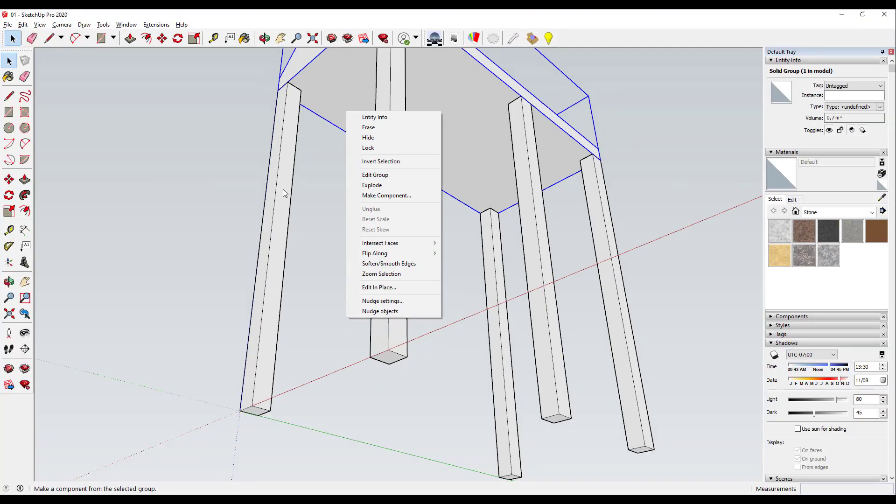
click(214, 197)
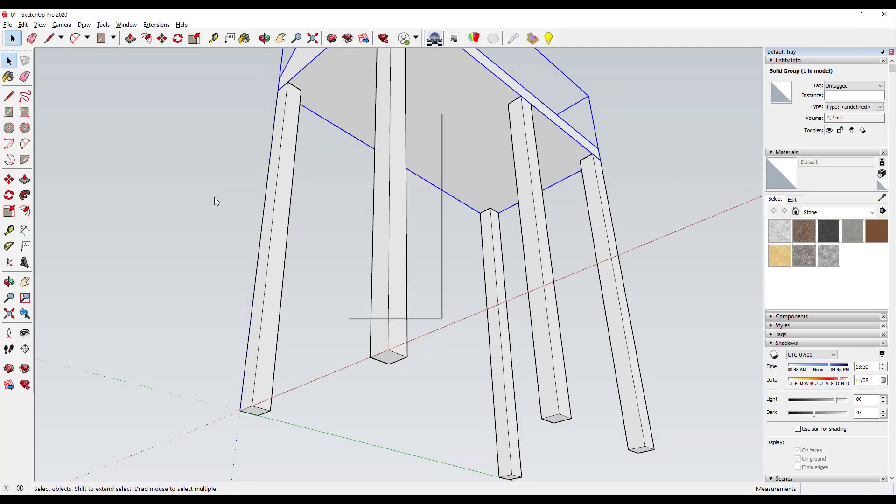
mouse_move(381, 404)
middle_down()
mouse_move(384, 326)
mouse_move(164, 463)
mouse_move(251, 438)
mouse_move(425, 291)
middle_up()
Zoom out and orbit beneath the canopy to look up at the roof underside.
scroll(315, 446, down, 3)
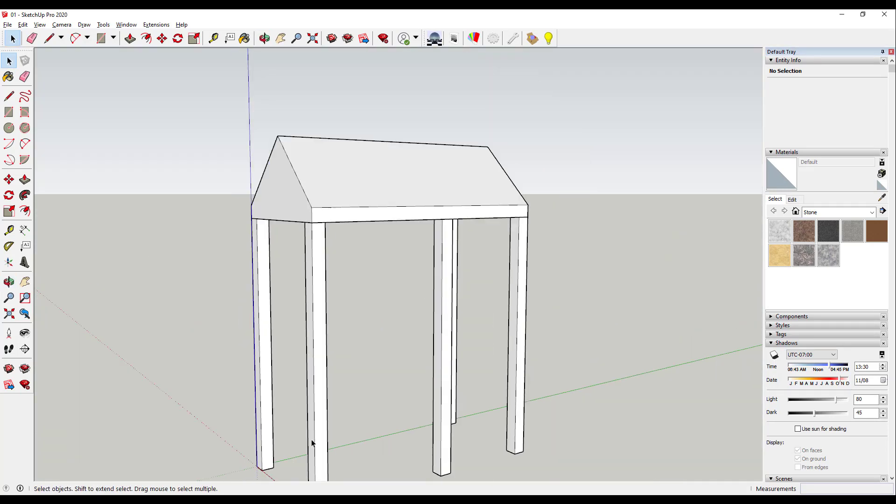
scroll(315, 448, down, 2)
mouse_move(319, 448)
middle_down()
mouse_move(360, 330)
mouse_move(392, 169)
mouse_move(373, 323)
middle_up()
scroll(373, 323, up, 2)
scroll(361, 317, up, 2)
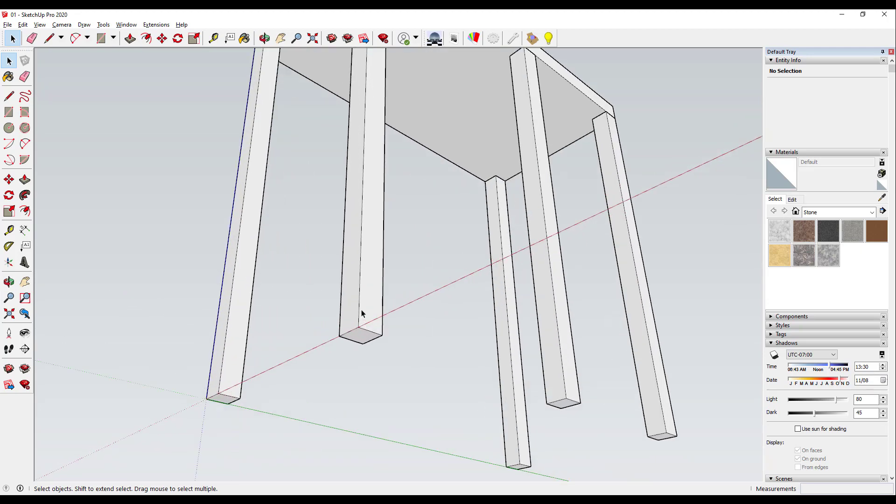
Open one Pilar pillar component for editing and orbit to face its bottom.
click(361, 321)
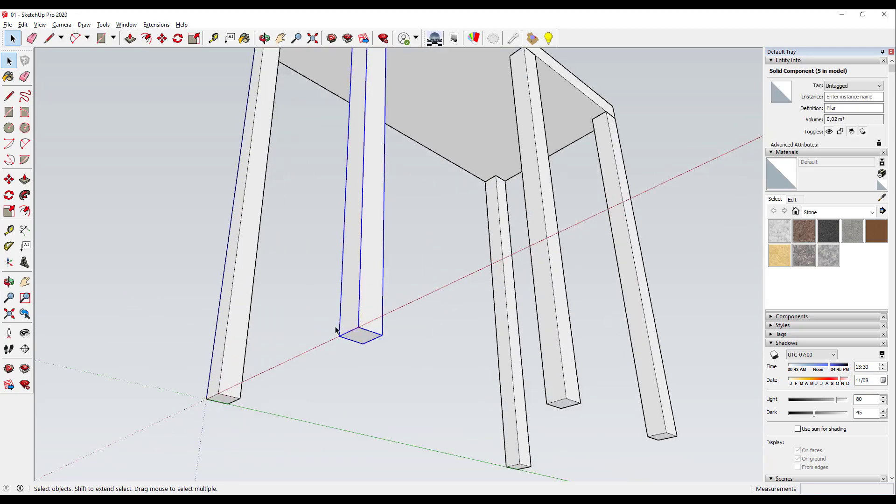
double_click(351, 305)
mouse_move(360, 340)
middle_down()
mouse_move(375, 222)
mouse_move(369, 245)
middle_up()
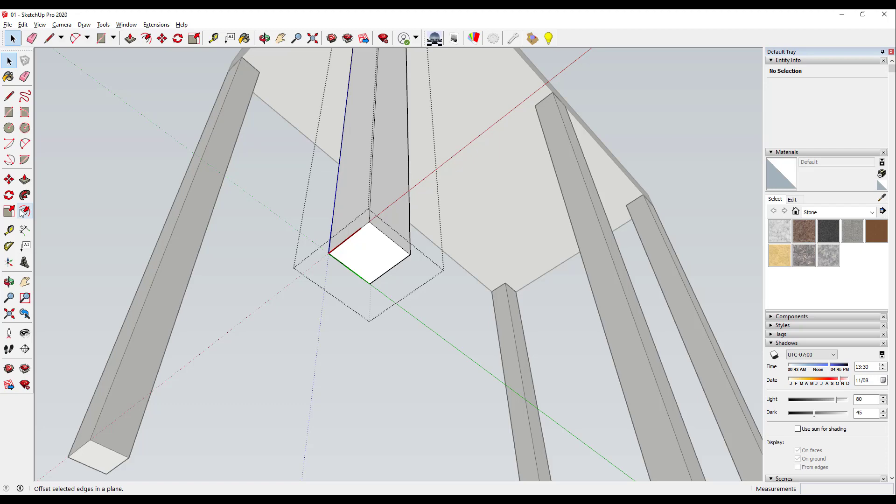
Offset the pillar's bottom face outward by 30 mm.
click(24, 211)
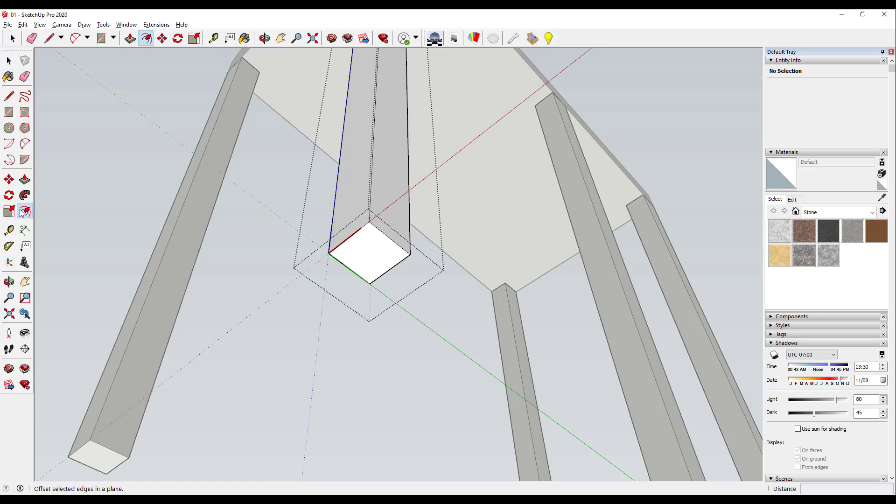
click(373, 247)
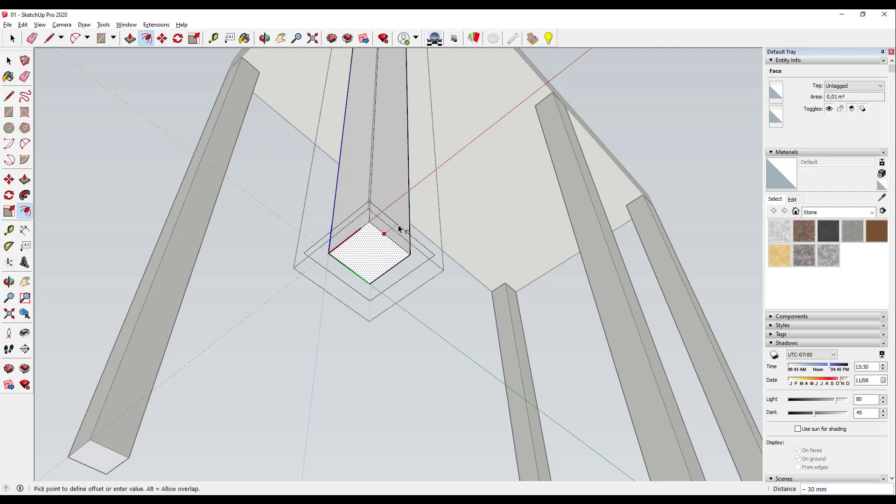
text(30)
key(Return)
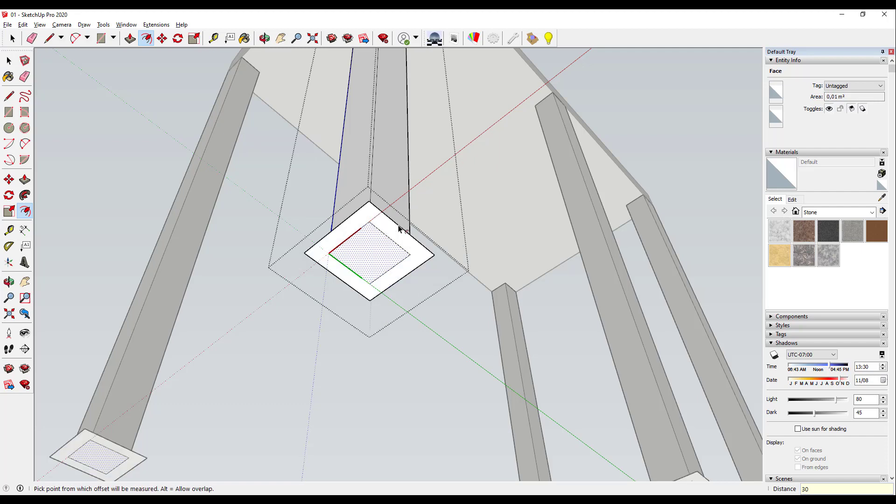
key(Escape)
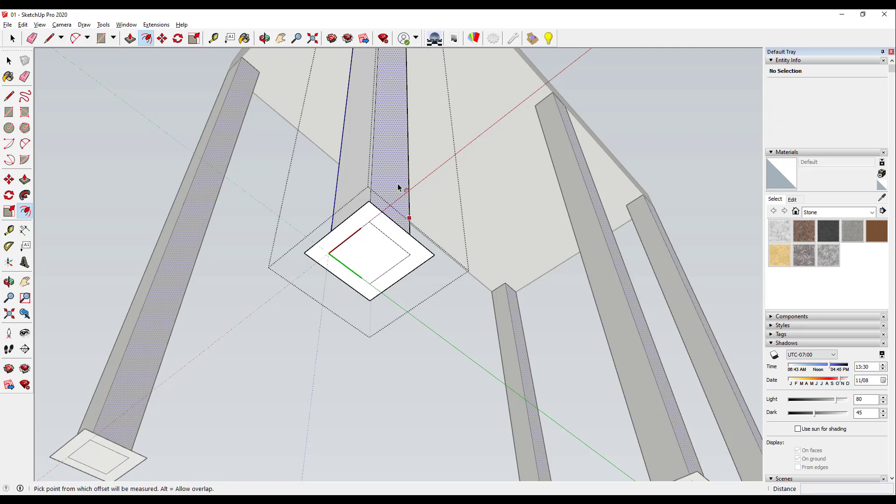
click(9, 63)
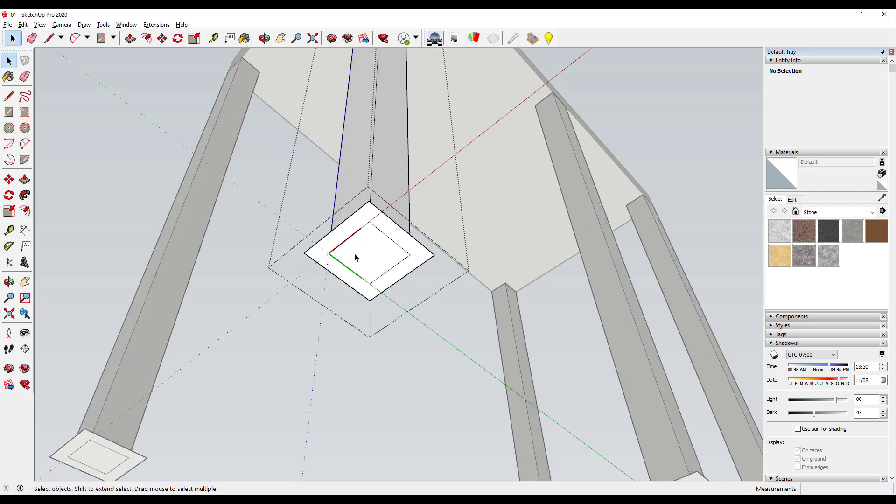
click(348, 220)
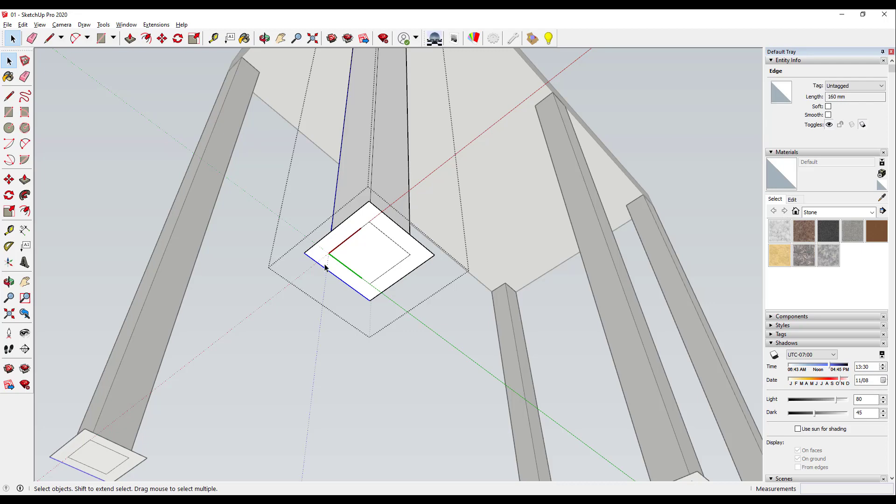
scroll(326, 268, up, 1)
scroll(325, 267, up, 1)
click(322, 242)
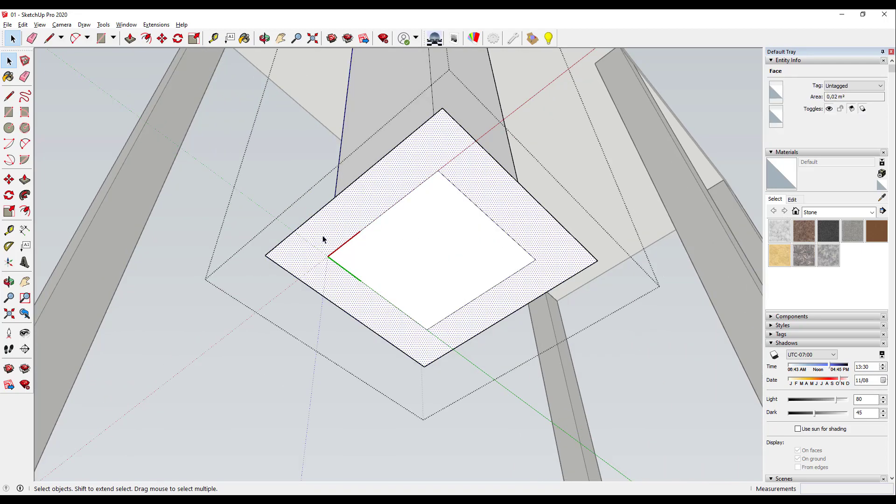
click(433, 264)
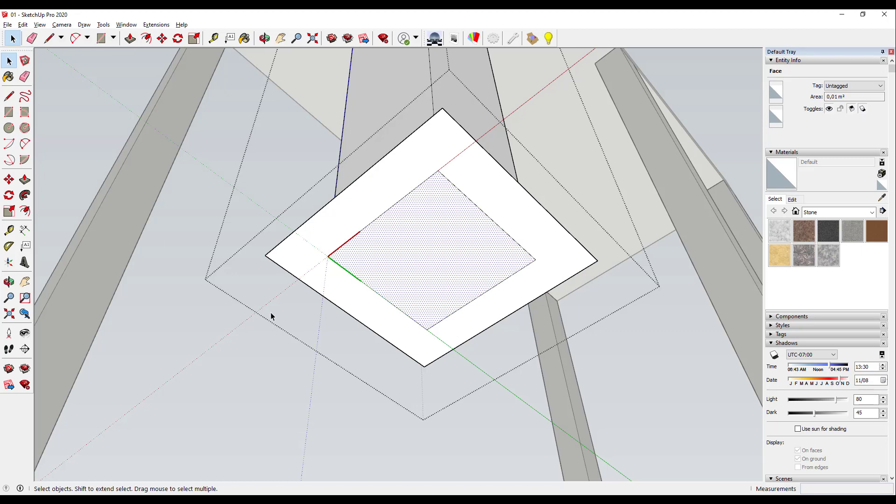
click(284, 336)
scroll(326, 262, down, 2)
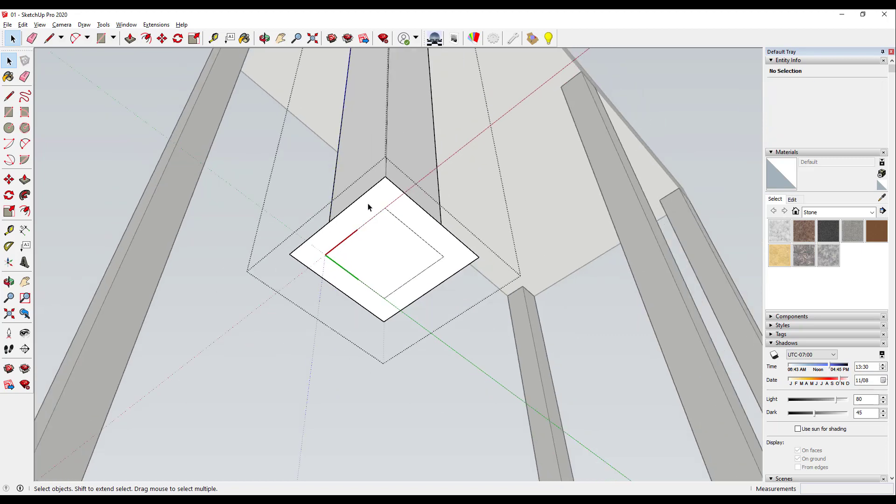
mouse_move(368, 207)
middle_down()
mouse_move(373, 198)
mouse_move(366, 314)
mouse_move(384, 343)
mouse_move(392, 142)
mouse_move(426, 286)
mouse_move(435, 186)
mouse_move(632, 240)
middle_up()
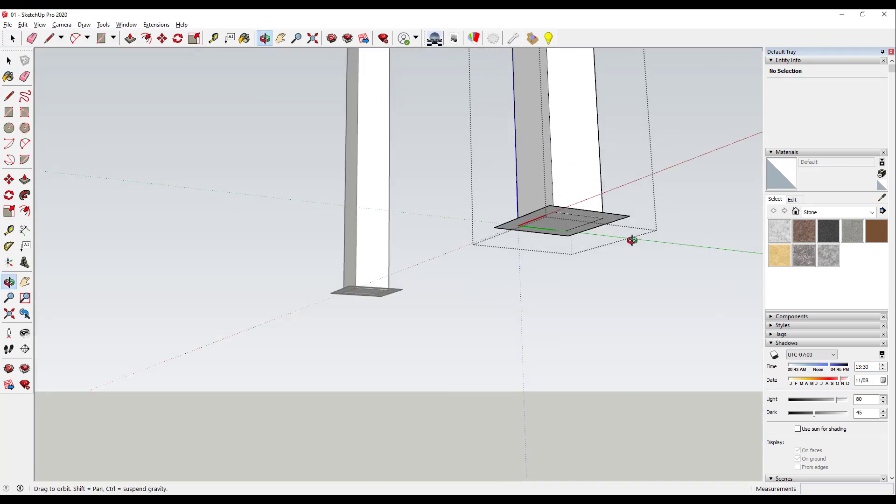
scroll(649, 229, down, 2)
scroll(658, 224, down, 1)
scroll(681, 233, down, 2)
scroll(698, 242, down, 1)
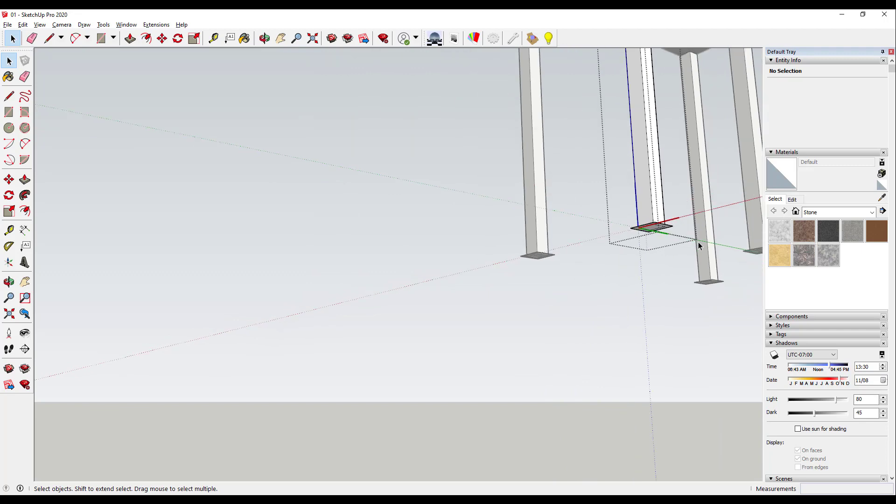
mouse_move(702, 237)
middle_down()
mouse_move(544, 282)
mouse_move(485, 324)
mouse_move(525, 270)
mouse_move(599, 242)
mouse_move(532, 344)
mouse_move(569, 188)
mouse_move(554, 214)
middle_up()
scroll(554, 216, down, 2)
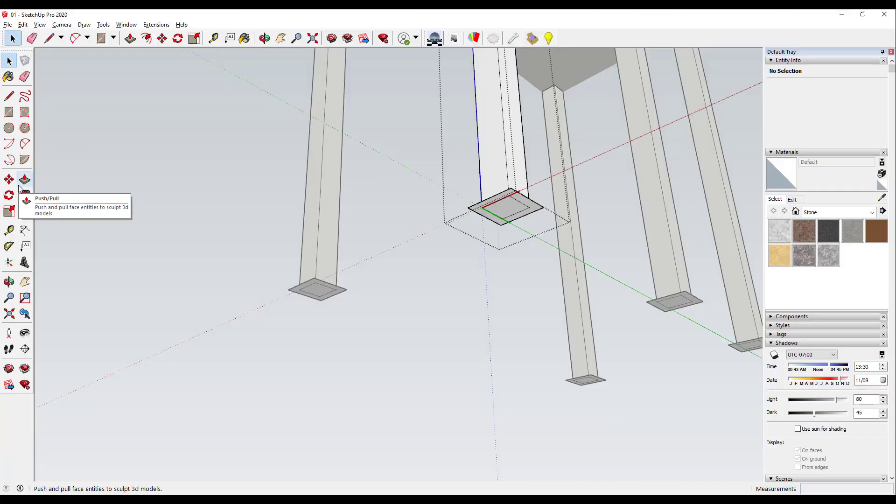
Push/Pull the outer offset ring 300 mm into a base block, then orbit to inspect it.
click(21, 184)
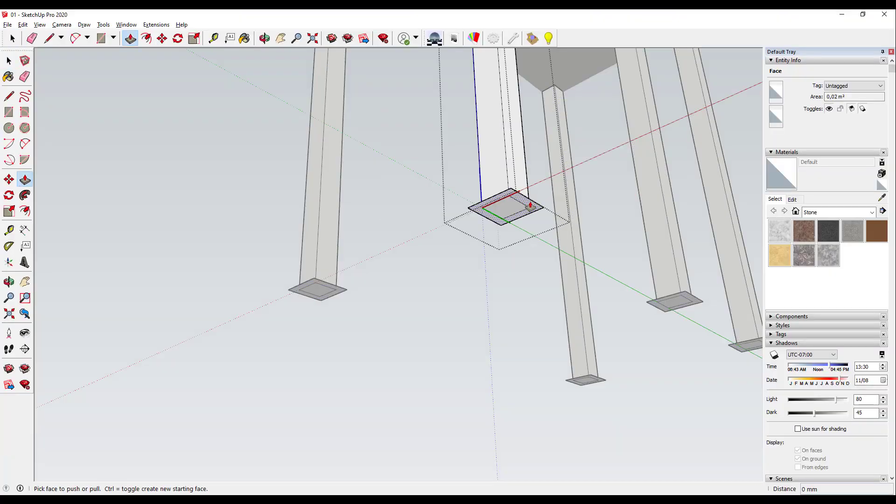
drag(530, 206, 514, 146)
text(300)
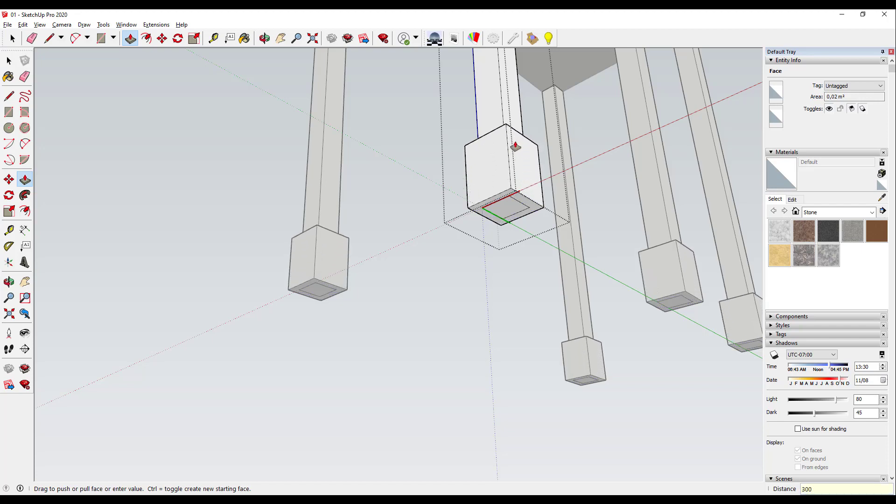
key(Return)
mouse_move(515, 147)
middle_down()
mouse_move(536, 174)
mouse_move(487, 237)
mouse_move(534, 376)
mouse_move(480, 310)
middle_up()
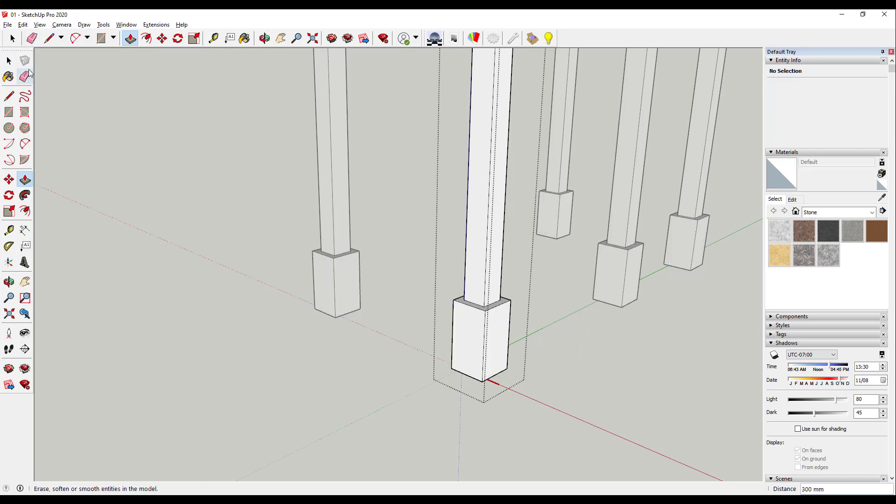
Leave the pillar component and zoom out to see all five pillars on their base blocks.
click(8, 62)
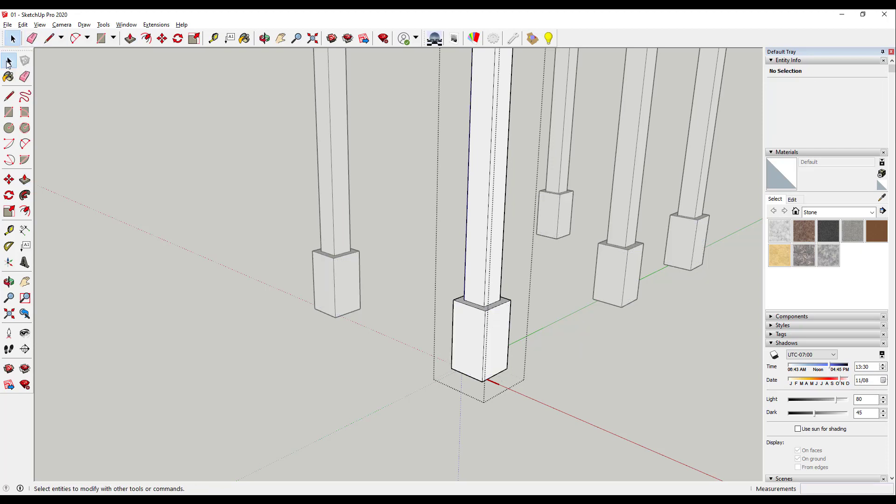
scroll(406, 295, down, 2)
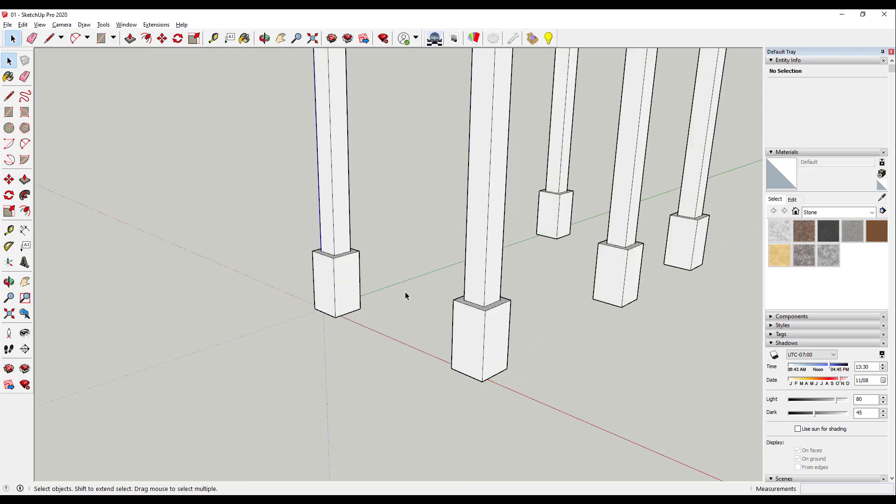
scroll(411, 304, down, 3)
scroll(434, 280, down, 3)
scroll(456, 247, up, 2)
scroll(489, 206, up, 2)
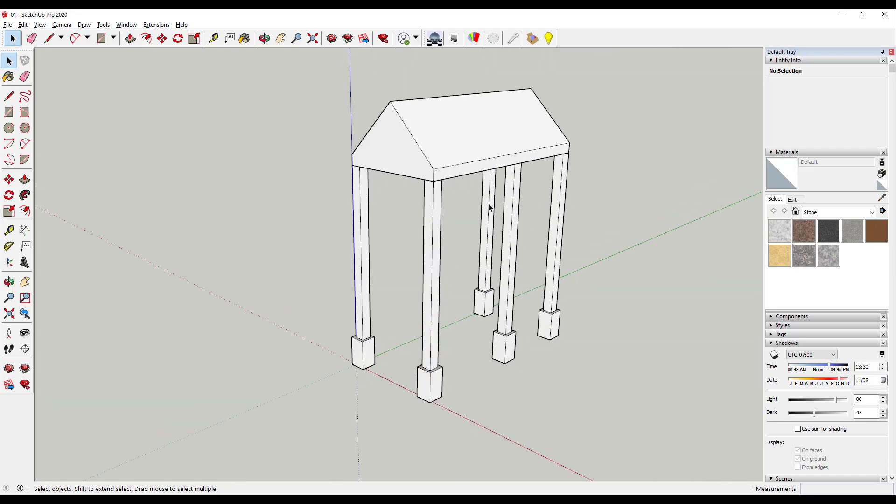